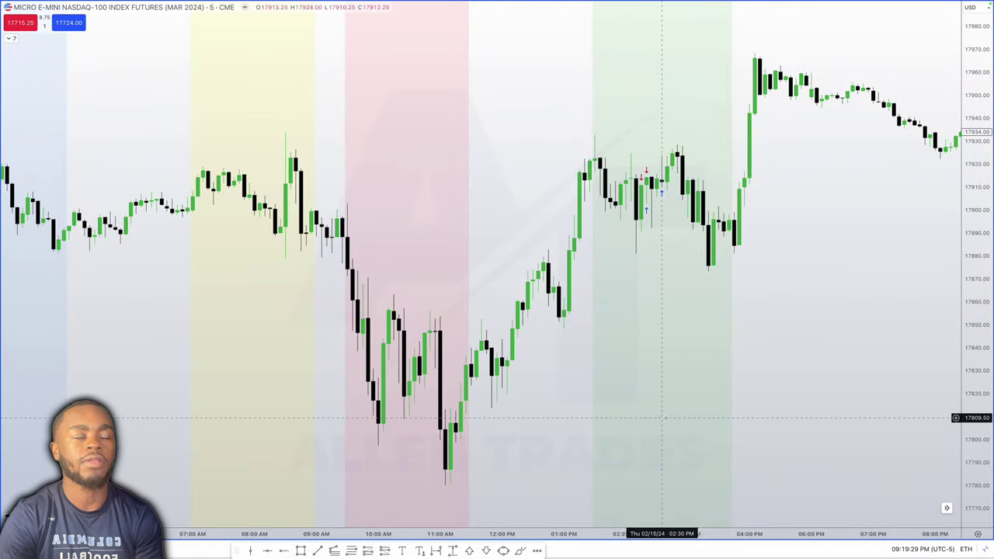
Draw an orange trend line connecting the 01:30 PM high at 17932.75 to the 02:05 PM high at 17924.75
{"action": "scroll", "coordinate": [667, 417], "scroll_direction": "down", "scroll_amount": 5}
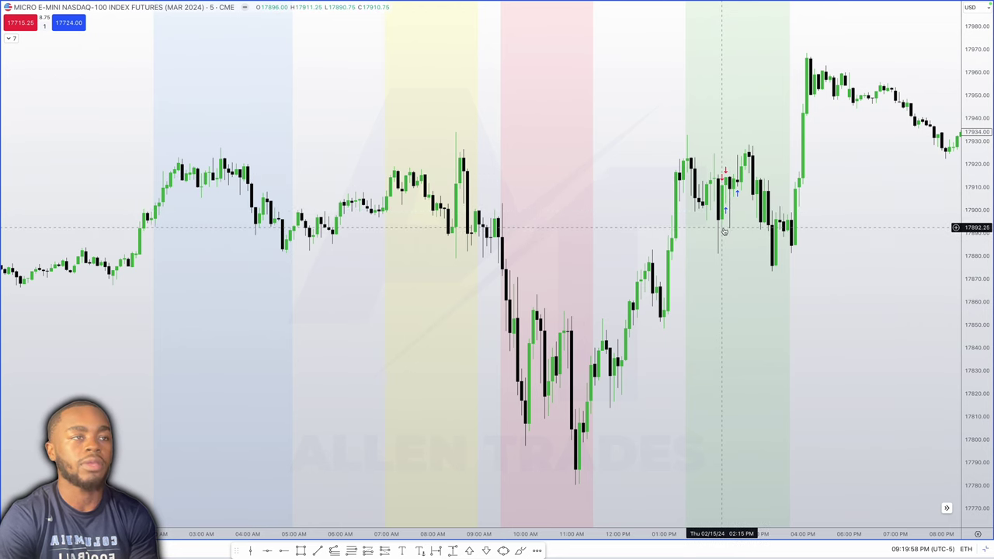
{"action": "scroll", "coordinate": [722, 225], "scroll_direction": "down", "scroll_amount": 1}
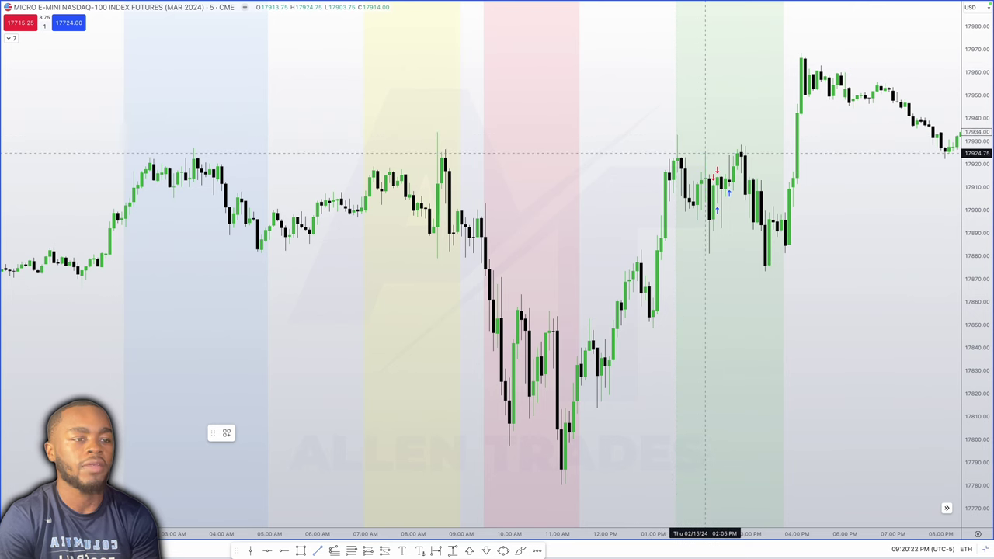
{"action": "mouse_move", "coordinate": [677, 136]}
{"action": "left_mouse_down"}
{"action": "mouse_move", "coordinate": [710, 169]}
{"action": "mouse_move", "coordinate": [705, 153]}
{"action": "left_mouse_up"}
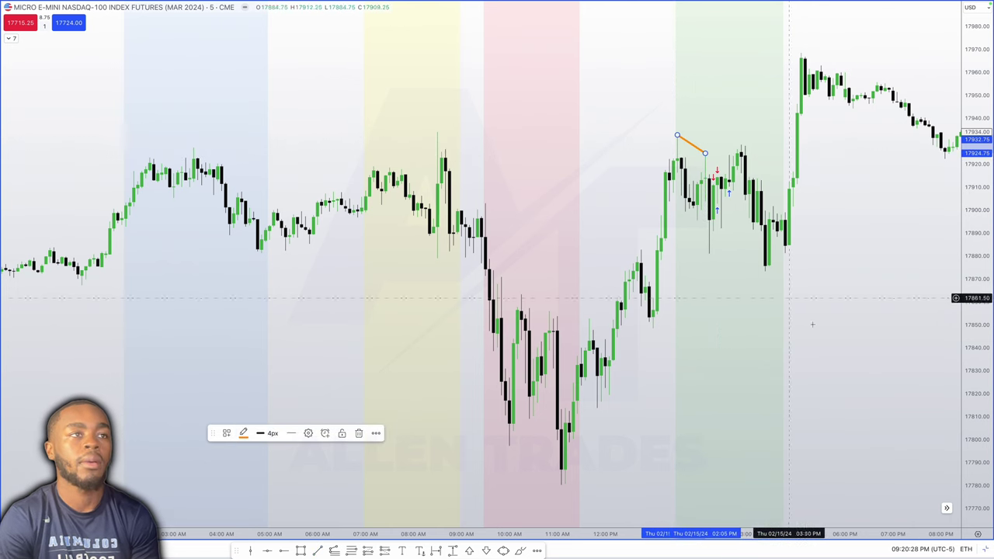
Compare the same highs on the ESH24 chart and return to the MNQ chart on the 1-minute interval
{"action": "type", "text": "ESH"}
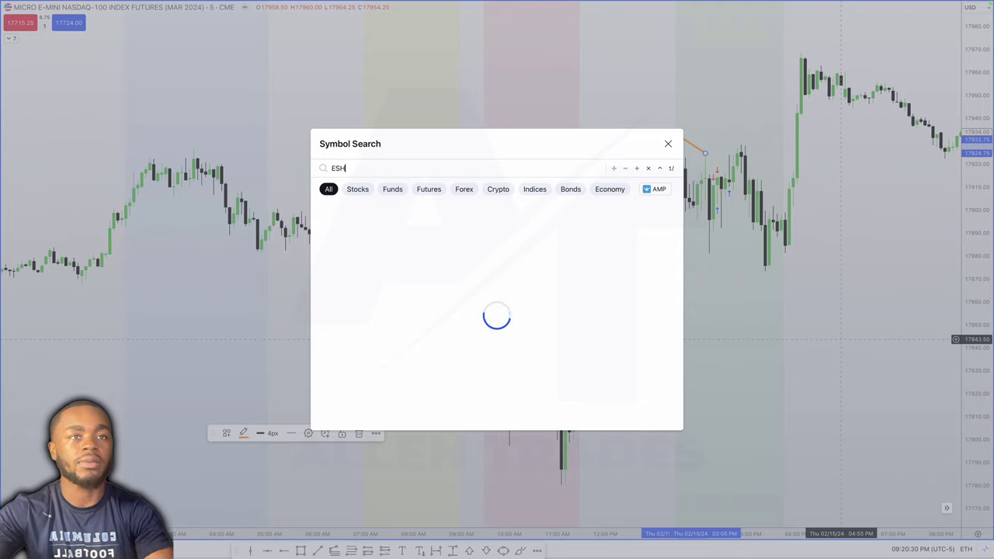
{"action": "type", "text": "24"}
{"action": "key", "text": "Return"}
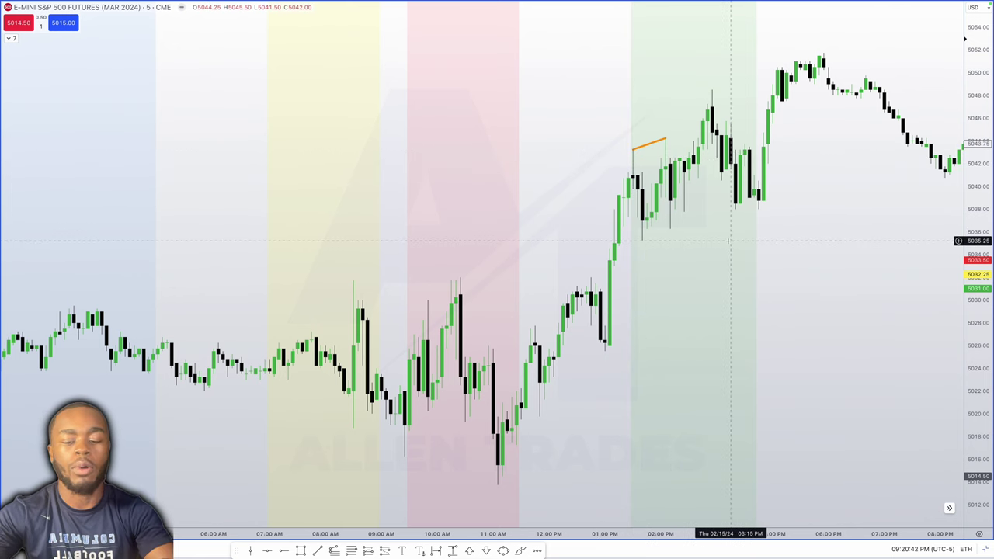
{"action": "type", "text": "mnq"}
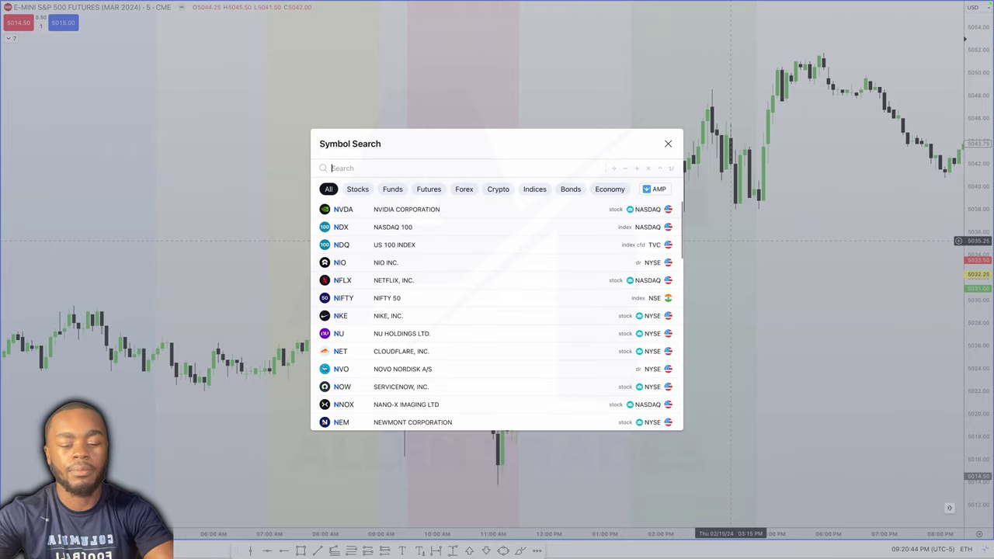
{"action": "key", "text": "Return"}
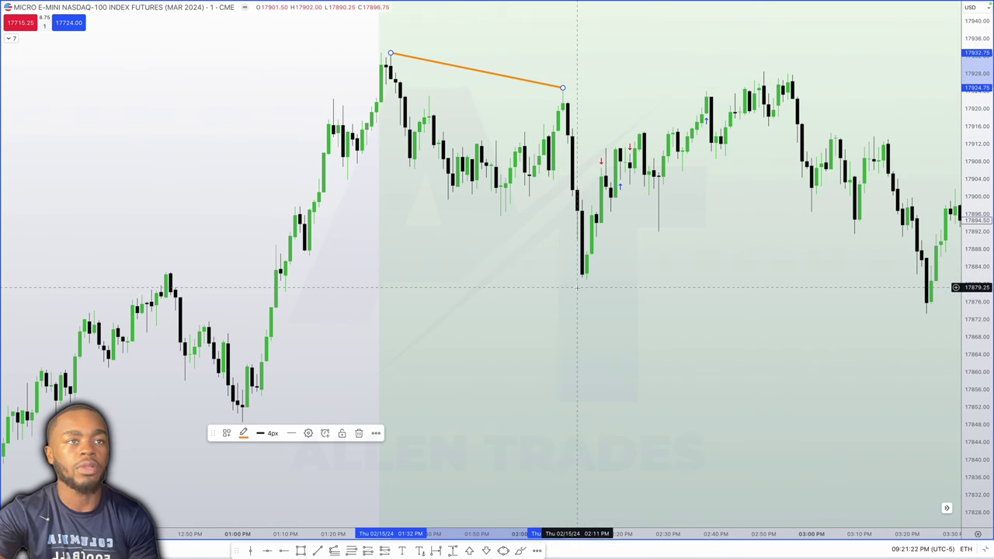
Draw a red rectangle zone from 17912.75 to 17900.75 starting at 01:54 PM, with its extension to the right turned off
{"action": "left_click", "coordinate": [461, 161]}
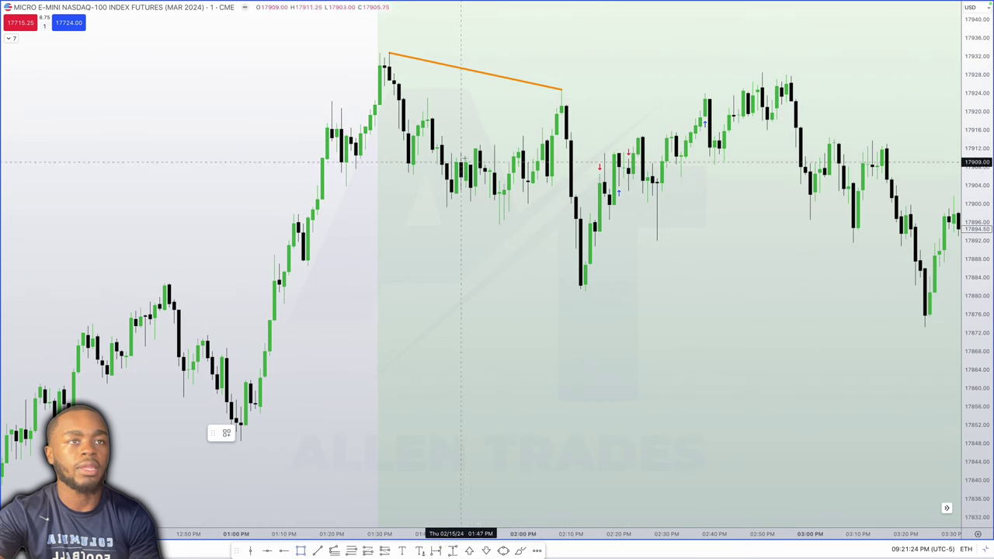
{"action": "left_click_drag", "start_coordinate": [494, 194], "coordinate": [494, 145]}
{"action": "double_click", "coordinate": [495, 148]}
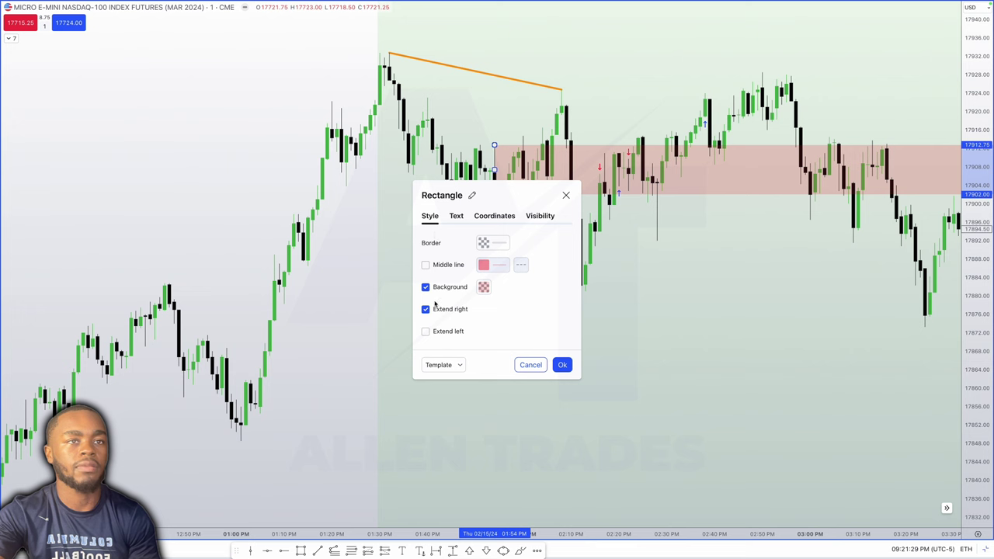
{"action": "left_click", "coordinate": [426, 309]}
{"action": "left_click", "coordinate": [563, 365]}
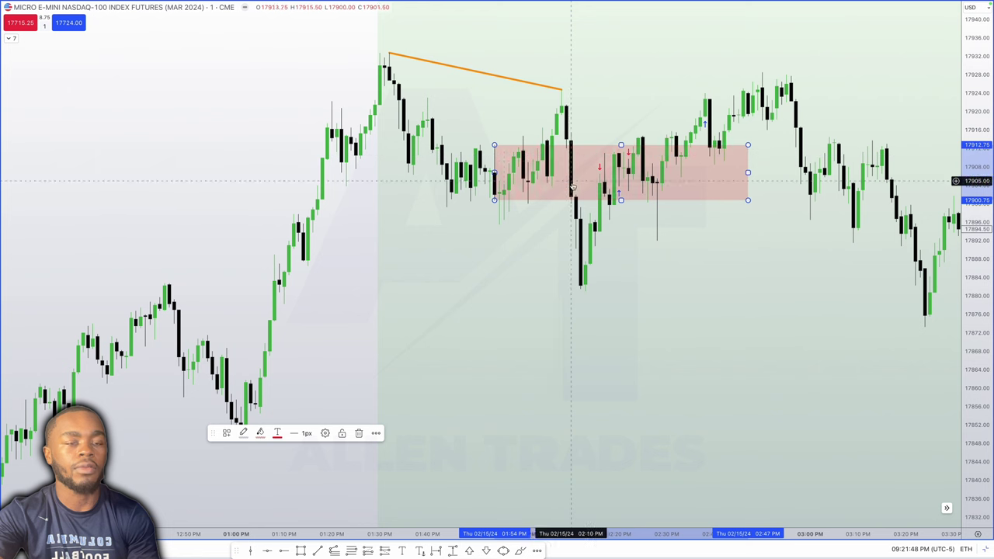
Draw a Fibonacci retracement from the 01:40 PM high at 17923.00 to the low at 17881.00 and set its line thickness to 2px
{"action": "left_click", "coordinate": [389, 497]}
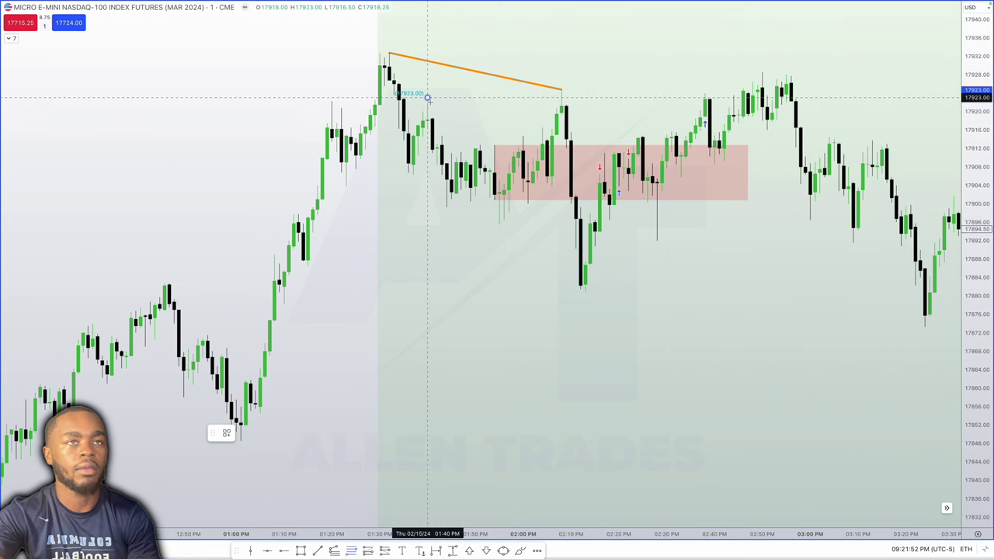
{"action": "left_click", "coordinate": [585, 290]}
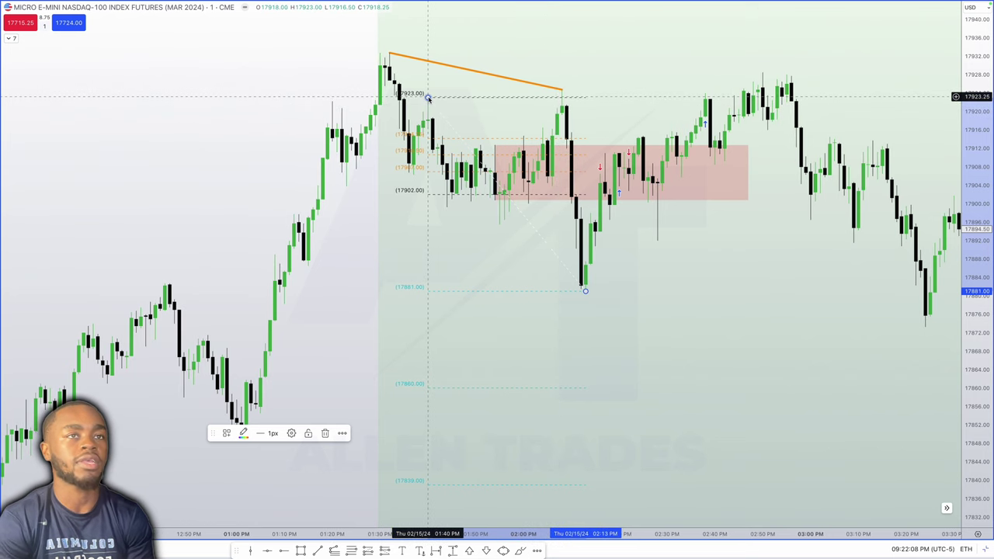
{"action": "left_click_drag", "start_coordinate": [428, 98], "coordinate": [424, 101]}
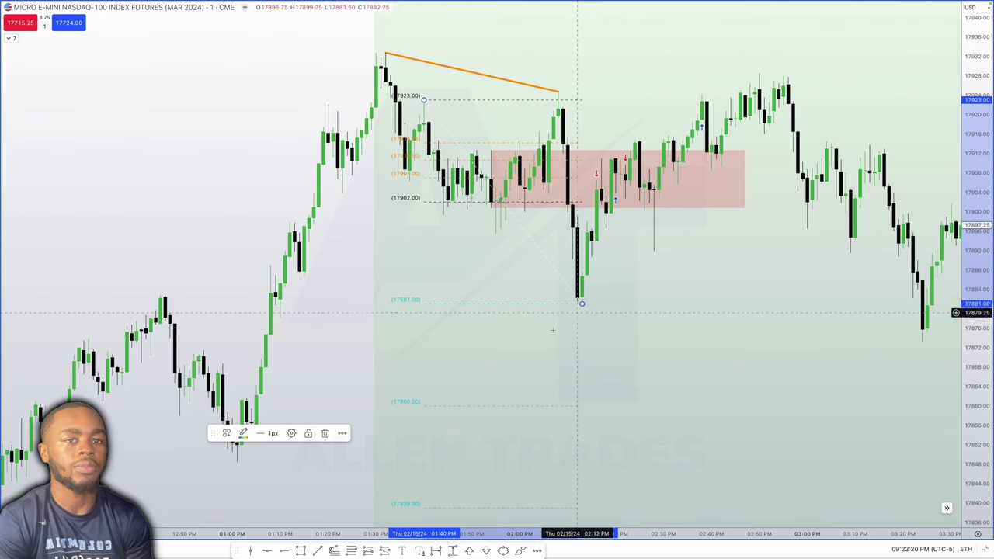
{"action": "left_click", "coordinate": [266, 433]}
{"action": "left_click", "coordinate": [268, 466]}
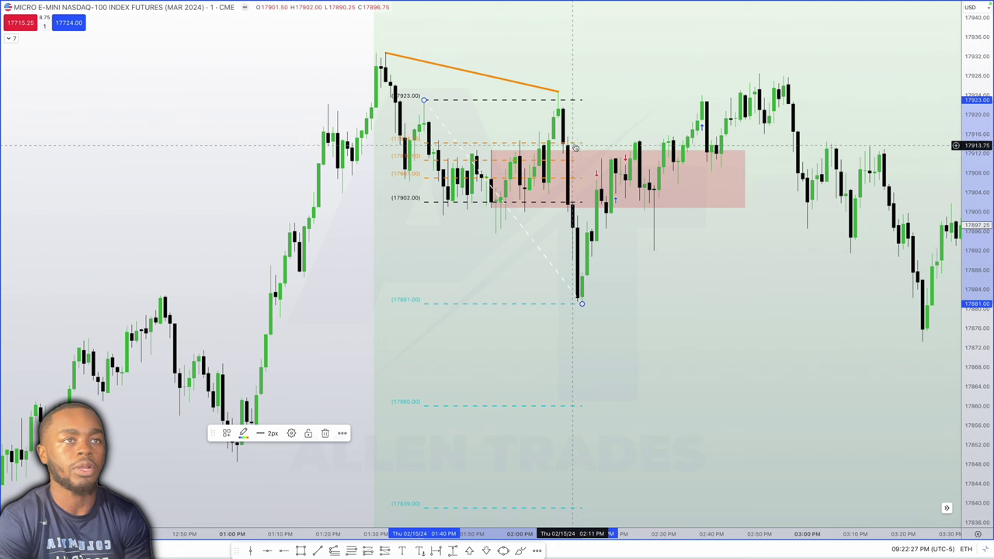
Place a short position with its entry at 17907.00, stop at 17923.00 and target at 17874.75
{"action": "scroll", "coordinate": [591, 190], "scroll_direction": "up", "scroll_amount": 2}
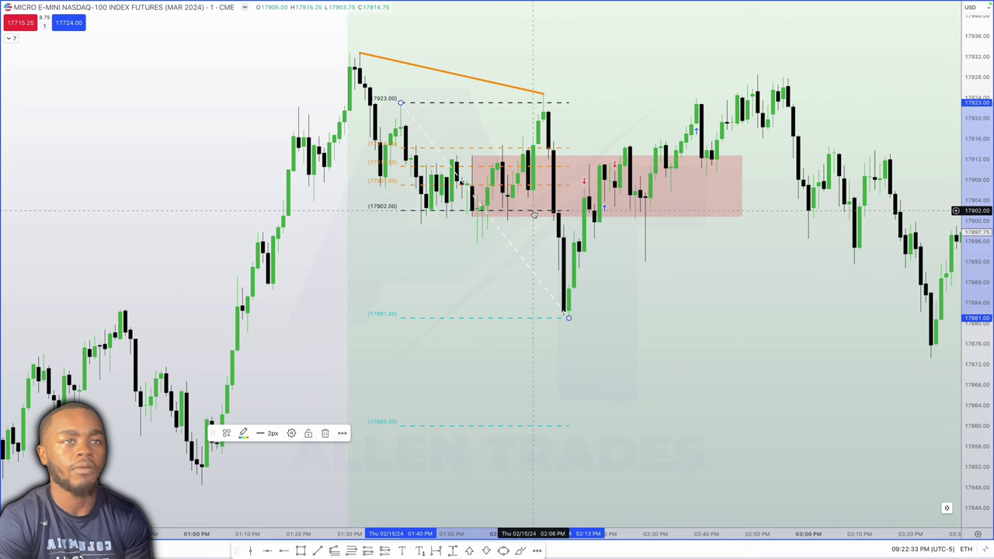
{"action": "left_click_drag", "start_coordinate": [541, 215], "coordinate": [543, 215]}
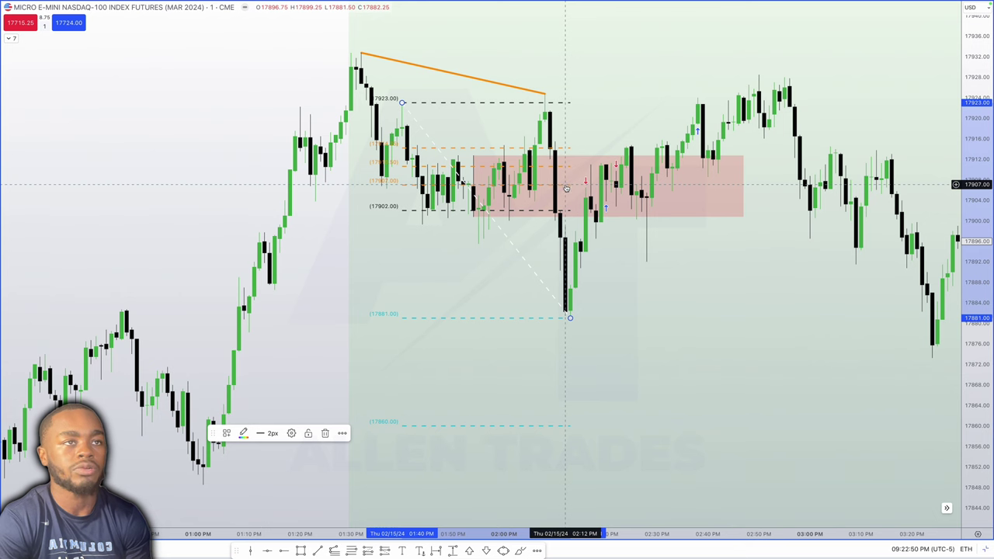
{"action": "key", "text": "Escape"}
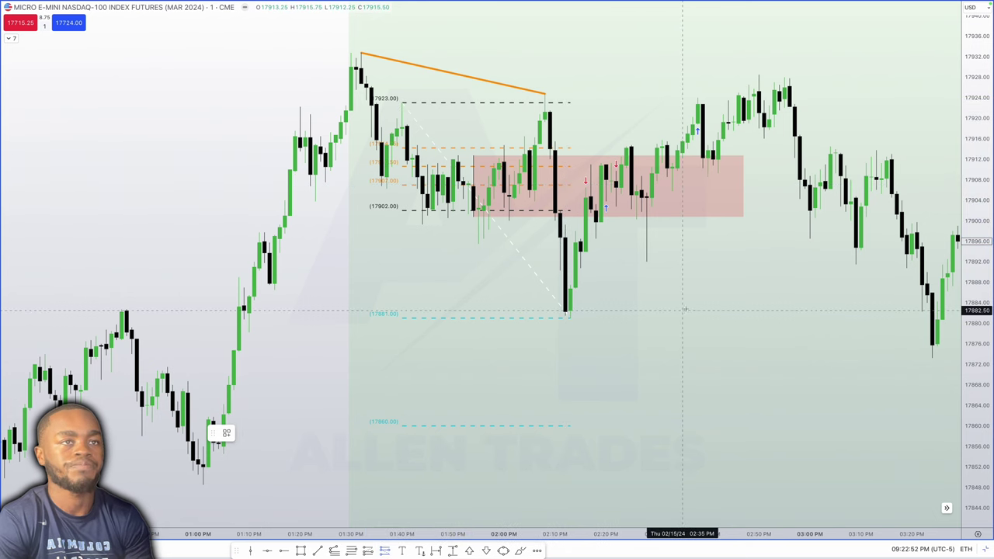
{"action": "left_click", "coordinate": [743, 185]}
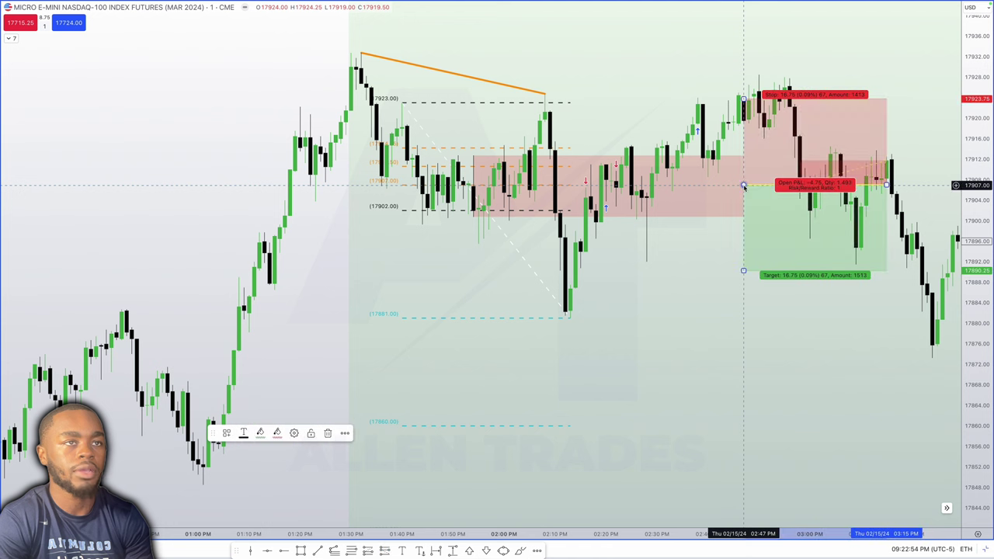
{"action": "left_click_drag", "start_coordinate": [743, 91], "coordinate": [564, 101]}
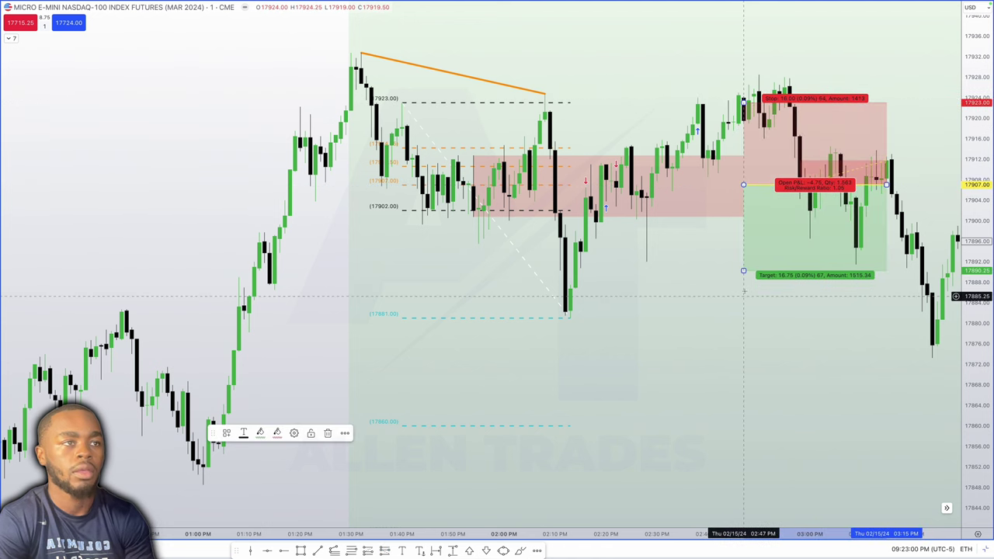
{"action": "mouse_move", "coordinate": [743, 273]}
{"action": "left_mouse_down"}
{"action": "mouse_move", "coordinate": [723, 407]}
{"action": "mouse_move", "coordinate": [721, 351]}
{"action": "left_mouse_up"}
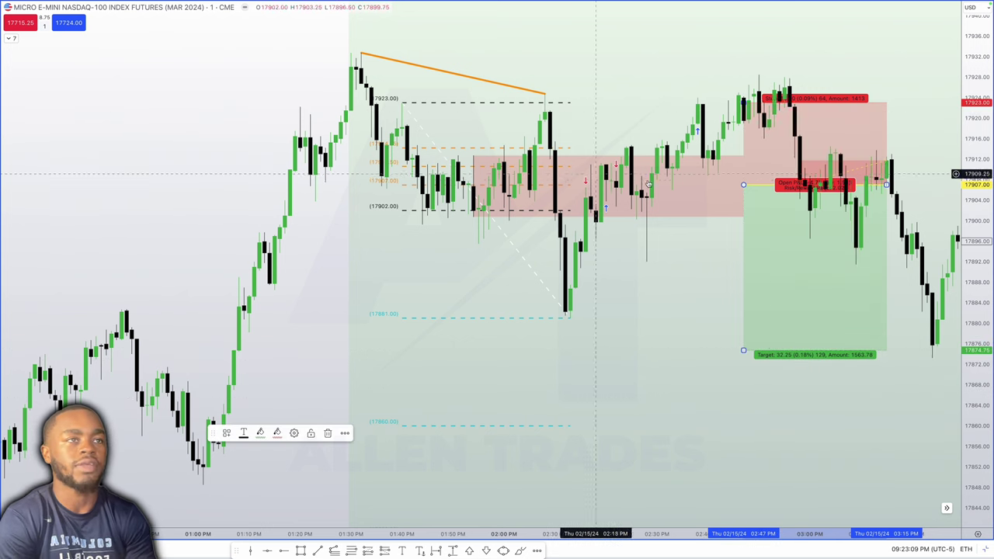
Delete the short position and the Fibonacci retracement from the chart
{"action": "key", "text": "Delete"}
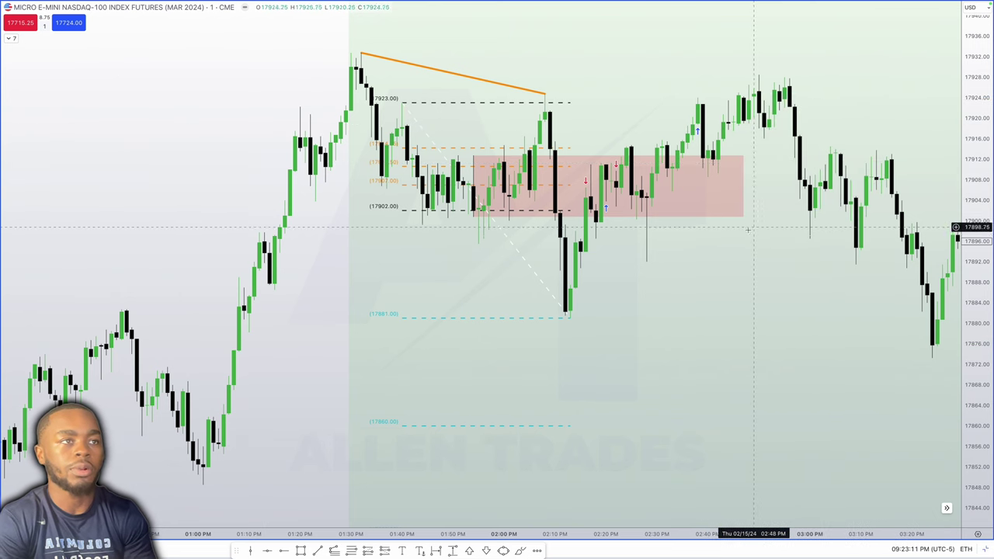
{"action": "left_click", "coordinate": [569, 316]}
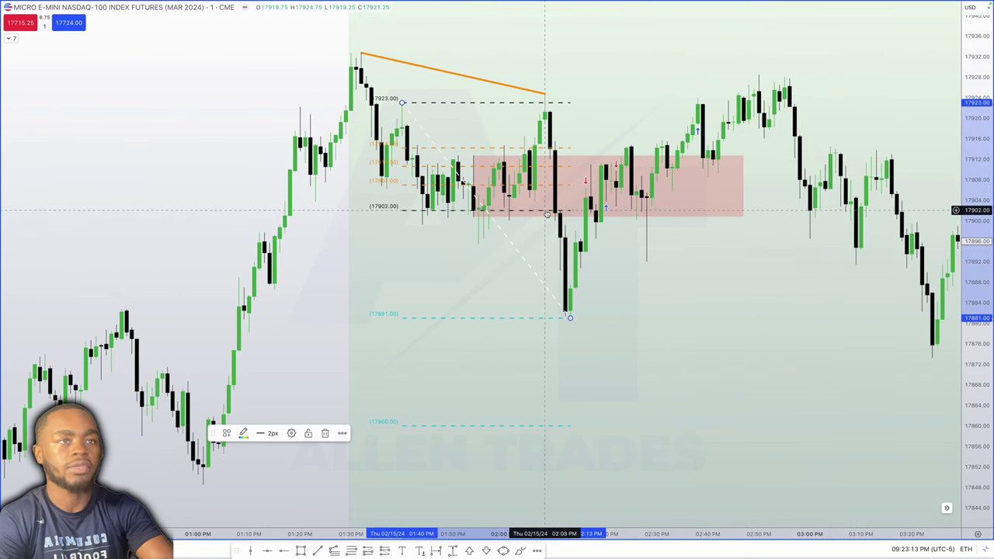
{"action": "key", "text": "Delete"}
Set the chart interval to 5 minutes and delete the red rectangle zone
{"action": "key", "text": "5"}
{"action": "key", "text": "Return"}
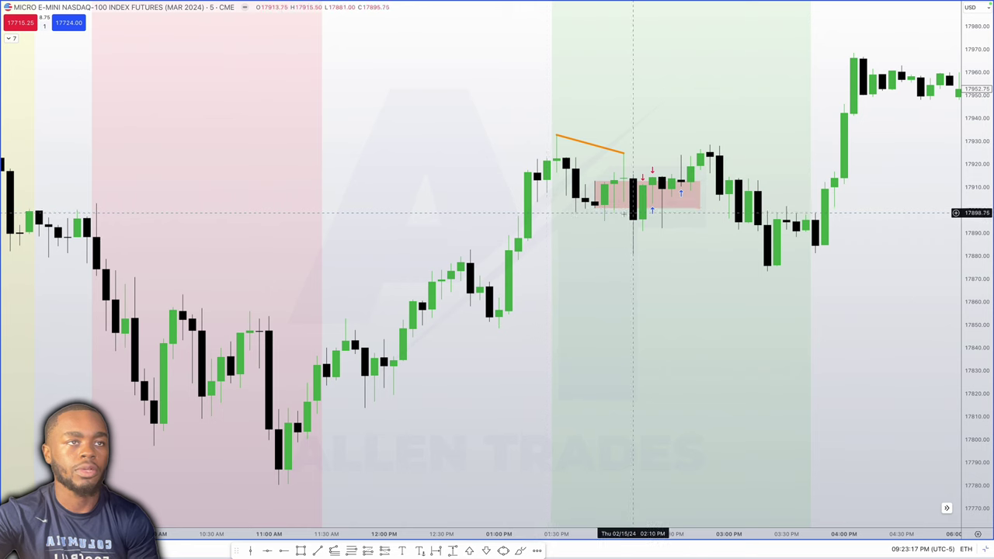
{"action": "key", "text": "Delete"}
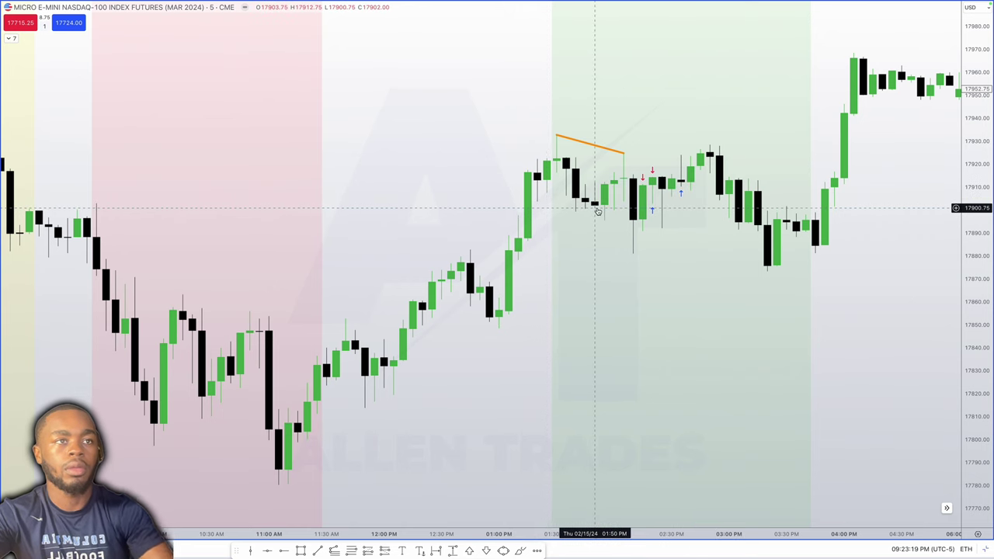
Draw black horizontal rays at 17903.75 and 17897.75, starting from the rally candles just before 01:30 PM
{"action": "scroll", "coordinate": [618, 222], "scroll_direction": "down", "scroll_amount": 2}
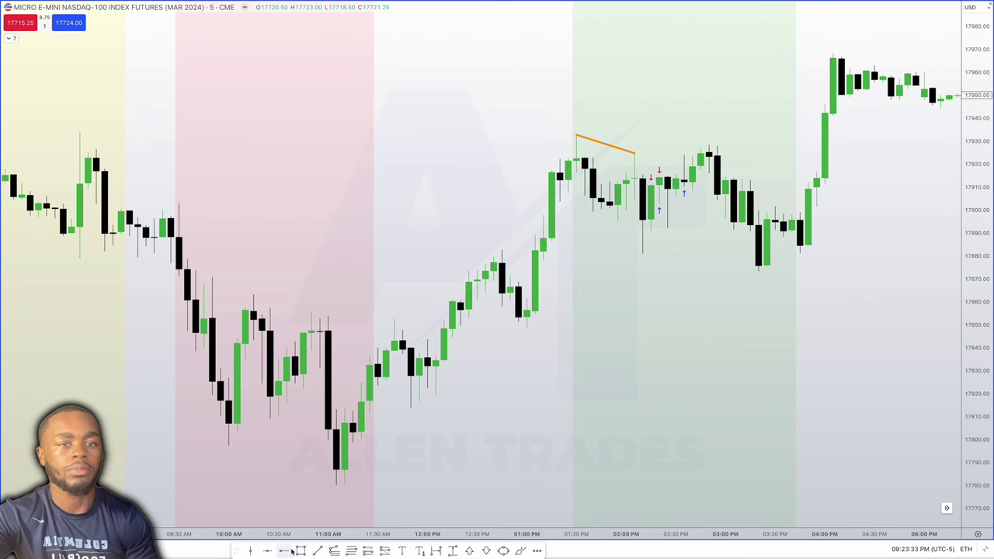
{"action": "left_click_drag", "start_coordinate": [559, 203], "coordinate": [643, 214]}
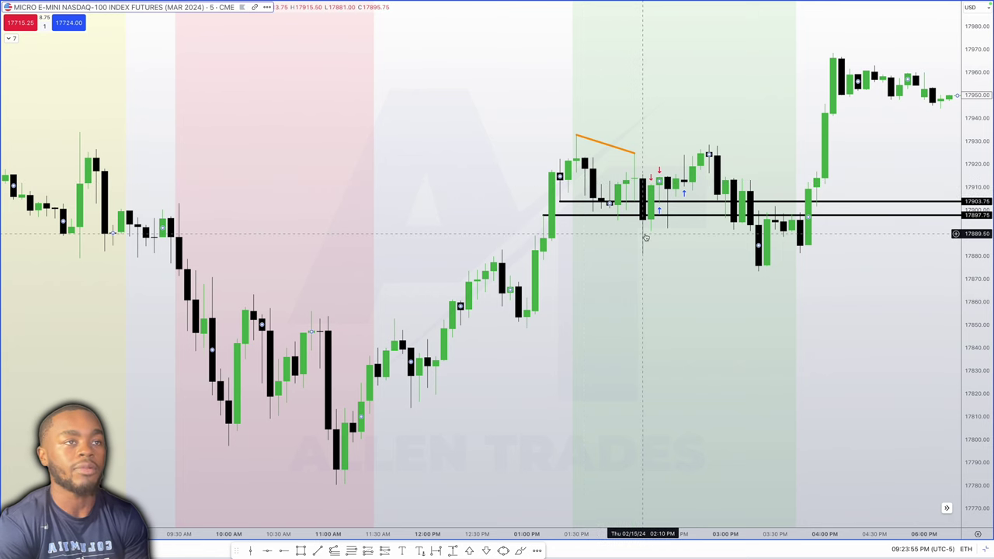
{"action": "scroll", "coordinate": [645, 236], "scroll_direction": "up", "scroll_amount": 1}
{"action": "scroll", "coordinate": [646, 236], "scroll_direction": "down", "scroll_amount": 1}
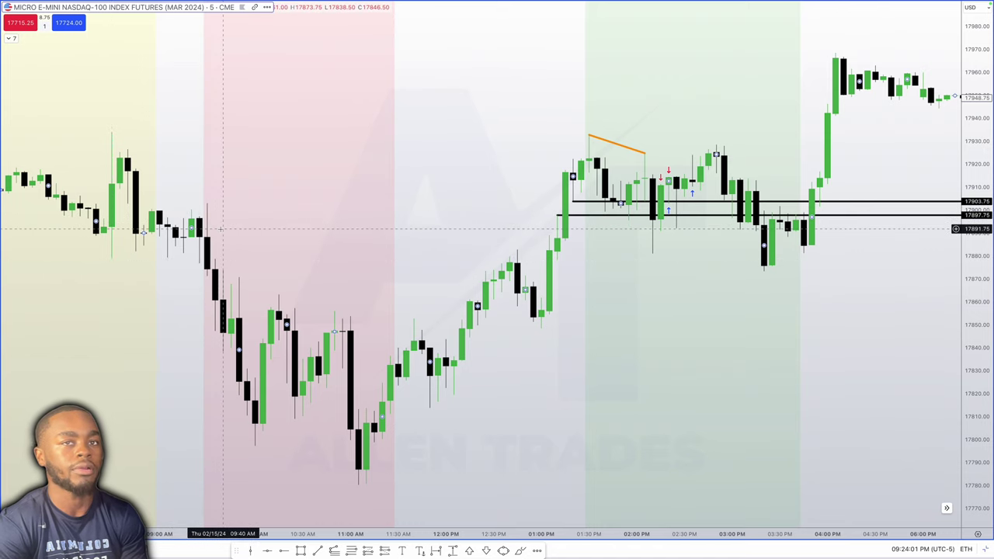
Place a blue horizontal ray at 17900.25 on the high of the 09:20 AM candle
{"action": "scroll", "coordinate": [222, 231], "scroll_direction": "left", "scroll_amount": 3}
{"action": "scroll", "coordinate": [223, 231], "scroll_direction": "up", "scroll_amount": 5}
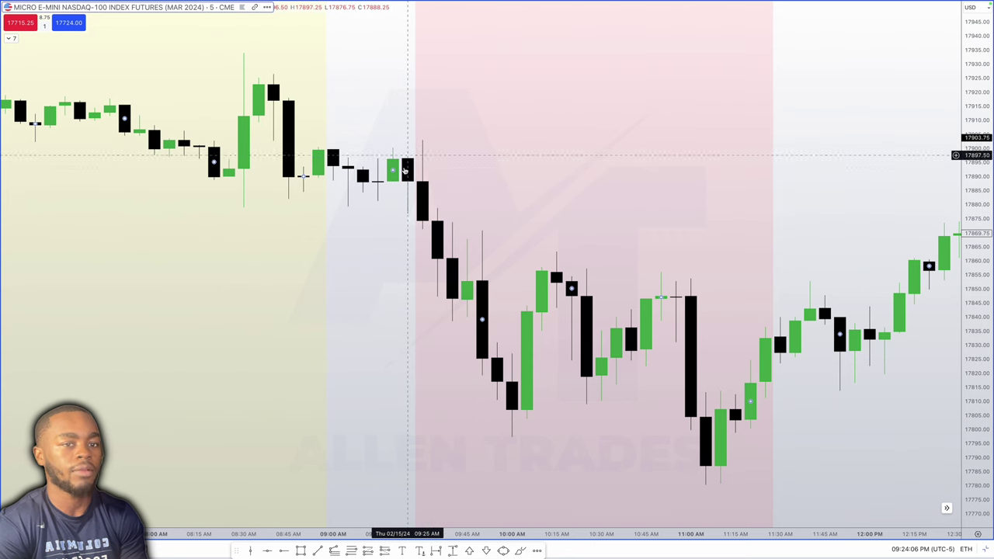
{"action": "left_click", "coordinate": [397, 147]}
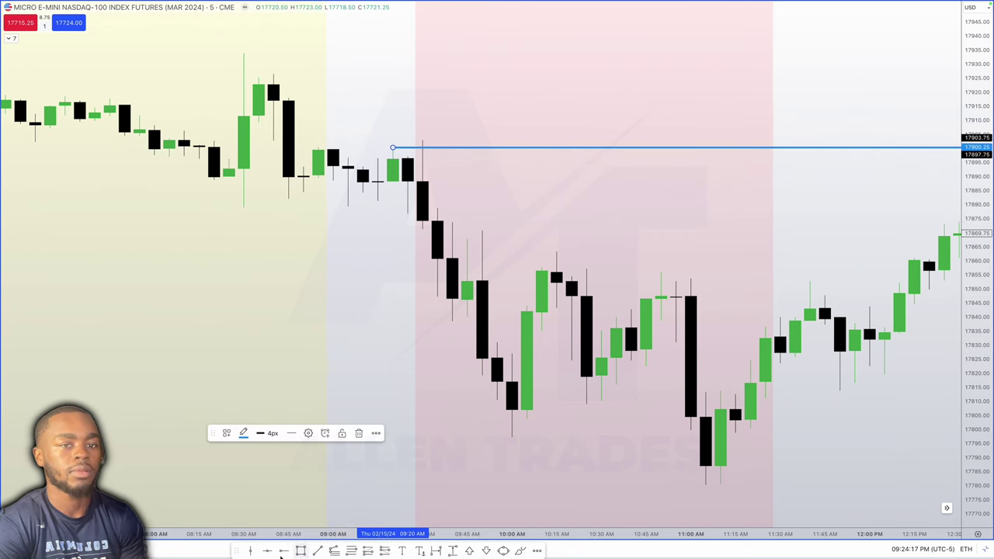
Place a blue horizontal ray at 17843.75 on the 08:15 PM low of February 14
{"action": "scroll", "coordinate": [388, 317], "scroll_direction": "down", "scroll_amount": 10}
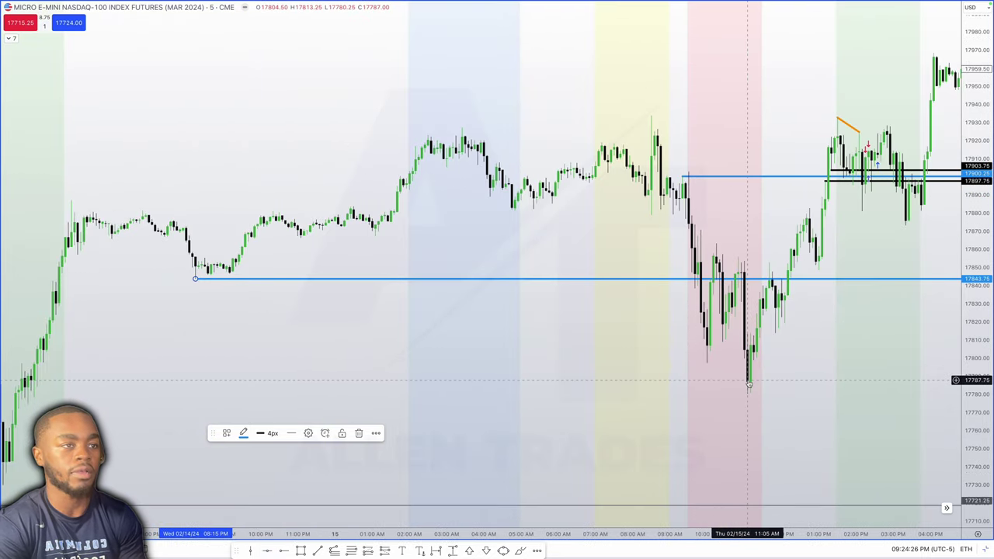
{"action": "scroll", "coordinate": [723, 279], "scroll_direction": "down", "scroll_amount": 1}
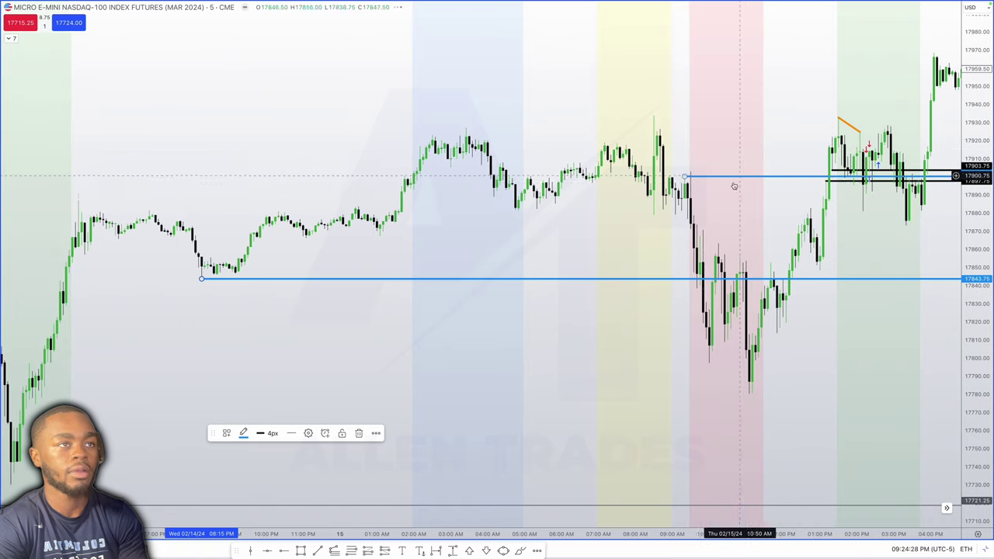
{"action": "scroll", "coordinate": [697, 177], "scroll_direction": "up", "scroll_amount": 3}
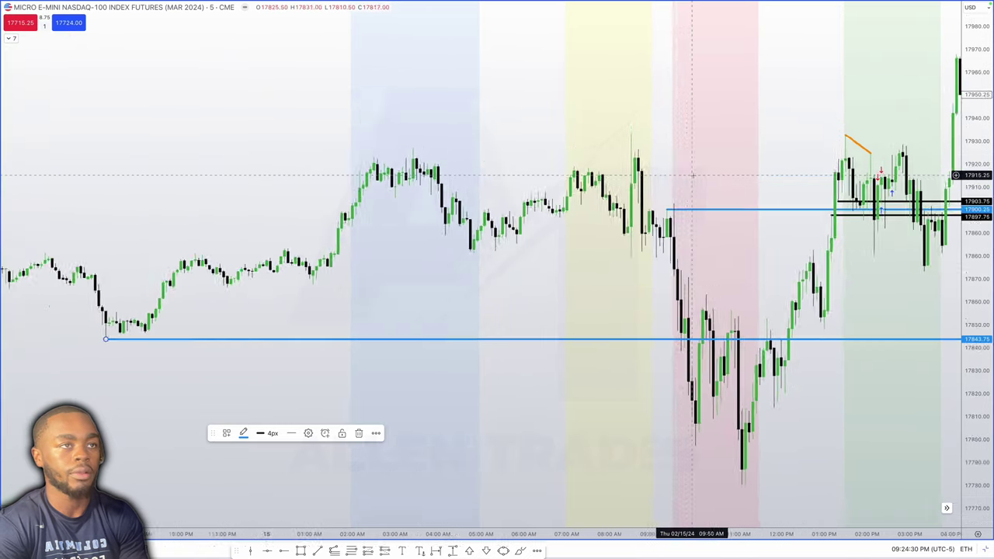
{"action": "scroll", "coordinate": [697, 178], "scroll_direction": "up", "scroll_amount": 3}
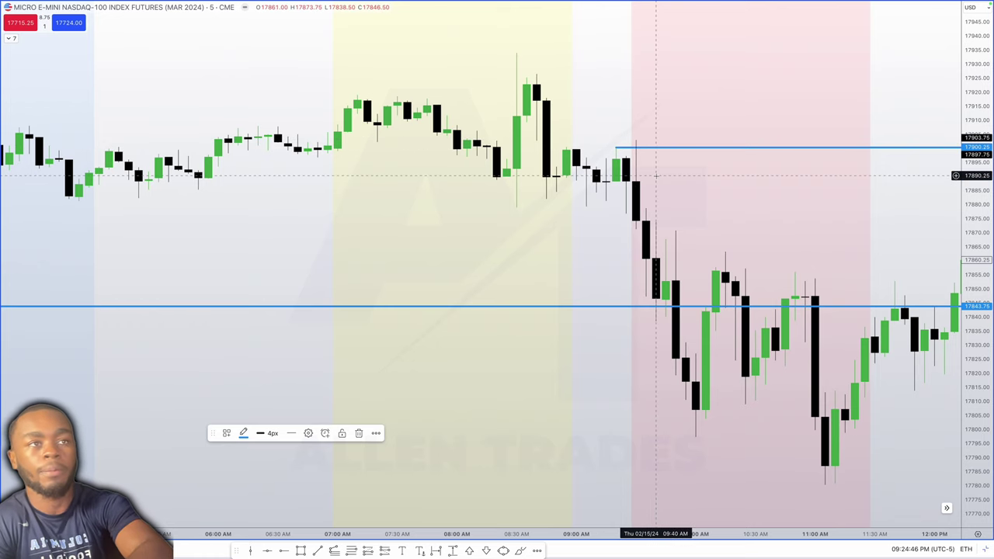
Set the chart interval to 1 minute and draw a red rectangle zone from 17899.00 to 17880.00 on the 09:30 AM candle
{"action": "type", "text": "1"}
{"action": "key", "text": "Return"}
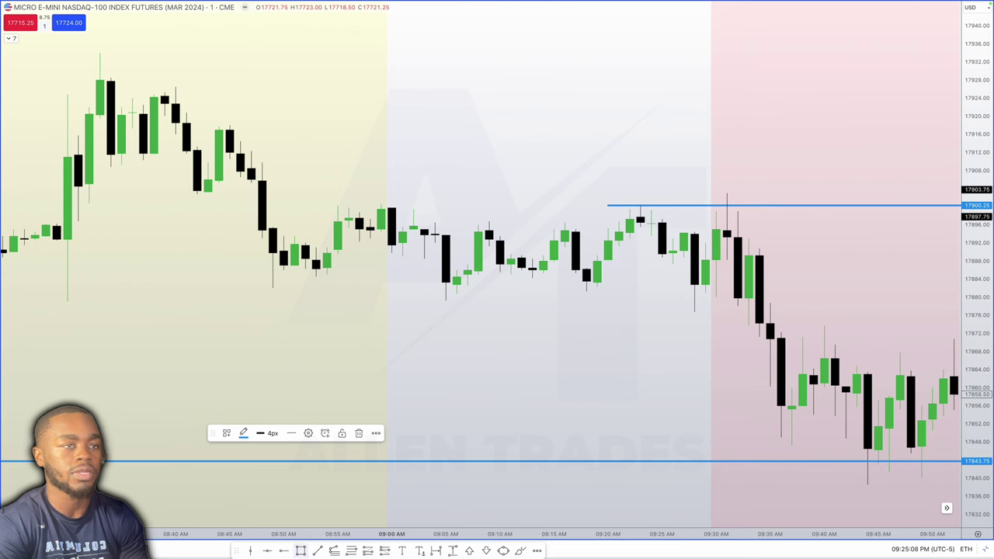
{"action": "left_click", "coordinate": [341, 509]}
{"action": "left_click", "coordinate": [716, 211]}
{"action": "left_click", "coordinate": [716, 297]}
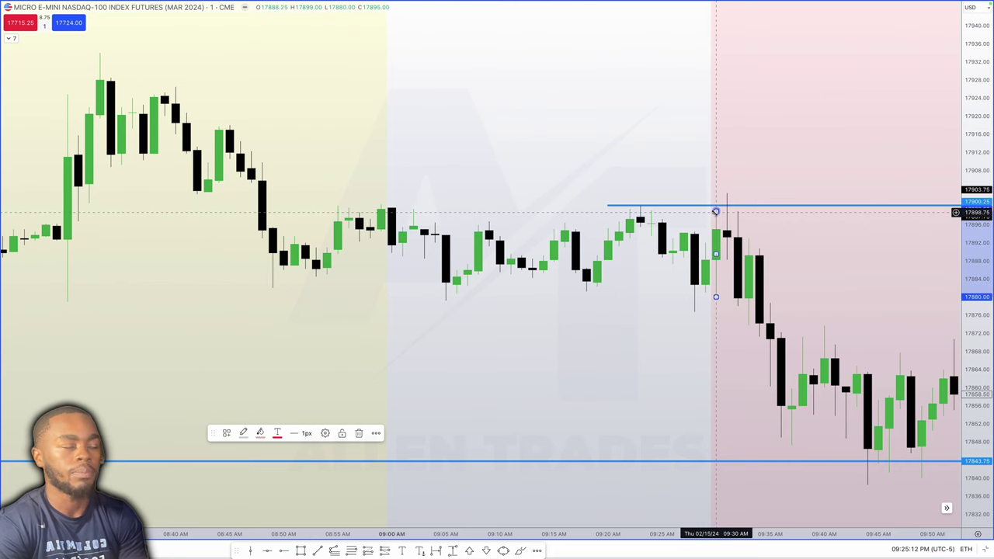
Extend the red rectangle zone's end from the 09:30 AM candle to 03:14 PM on February 15
{"action": "left_click_drag", "start_coordinate": [714, 254], "coordinate": [803, 254]}
{"action": "scroll", "coordinate": [803, 253], "scroll_direction": "down", "scroll_amount": 3}
{"action": "left_click_drag", "start_coordinate": [593, 194], "coordinate": [800, 198]}
{"action": "scroll", "coordinate": [770, 200], "scroll_direction": "down", "scroll_amount": 4}
{"action": "left_click_drag", "start_coordinate": [595, 178], "coordinate": [618, 178]}
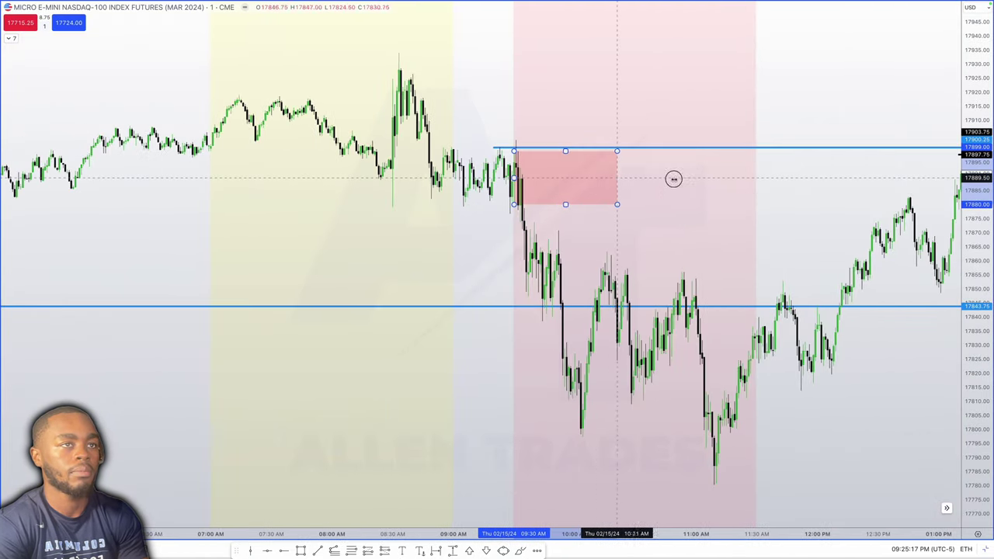
{"action": "scroll", "coordinate": [618, 178], "scroll_direction": "right", "scroll_amount": 10}
{"action": "scroll", "coordinate": [630, 156], "scroll_direction": "up", "scroll_amount": 3}
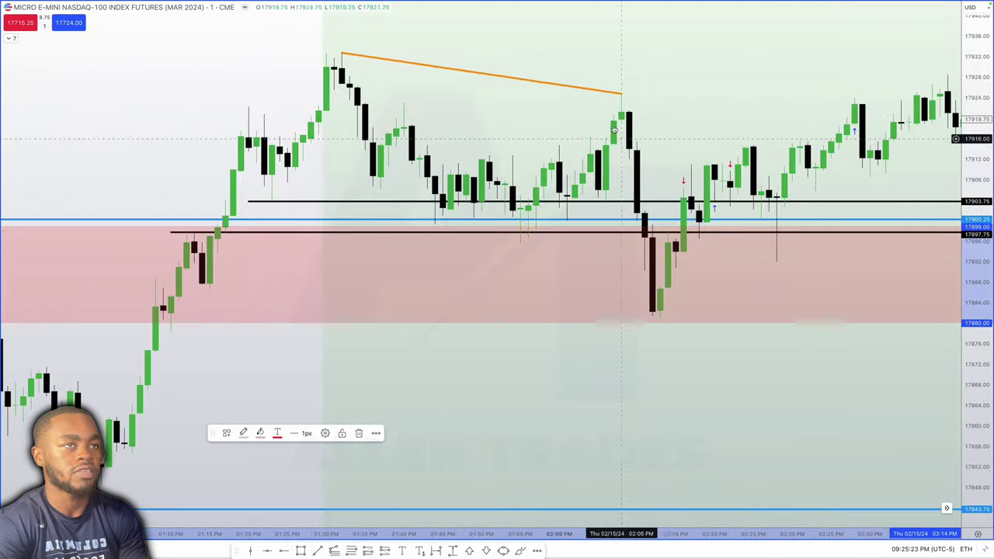
{"action": "scroll", "coordinate": [652, 319], "scroll_direction": "left", "scroll_amount": 1}
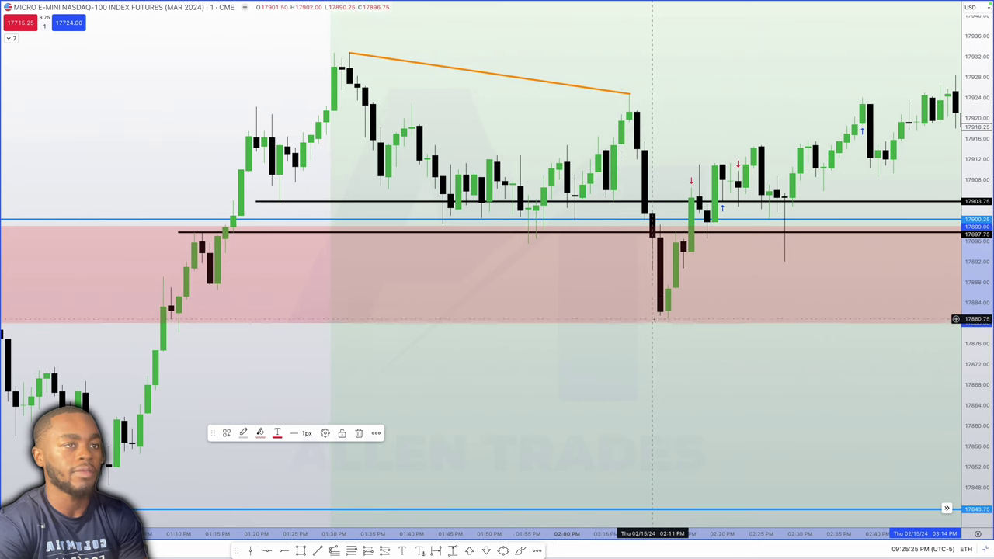
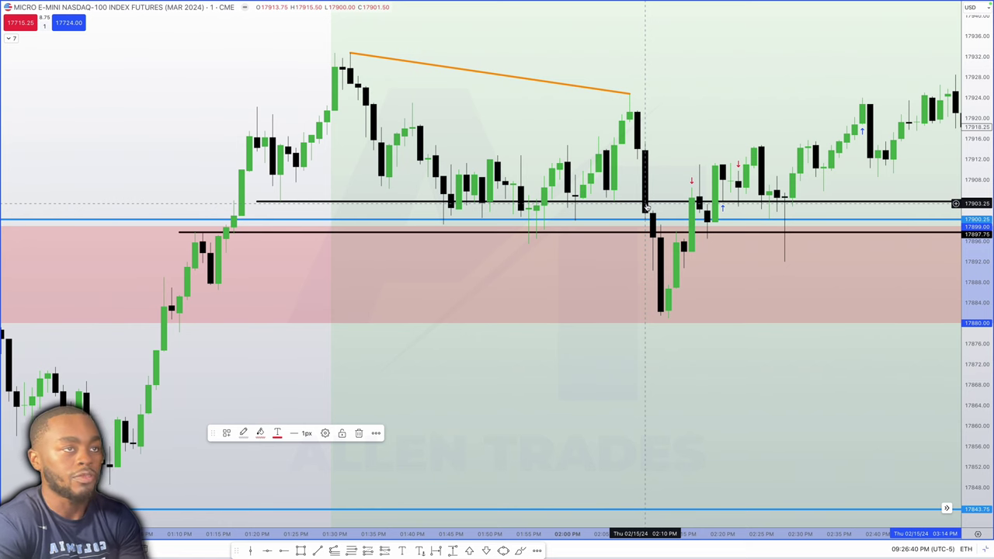
Compare the red zone on the 5-minute and 1-minute intervals, from the 09:30 AM candle to the drop at 02:12 PM
{"action": "key", "text": "5"}
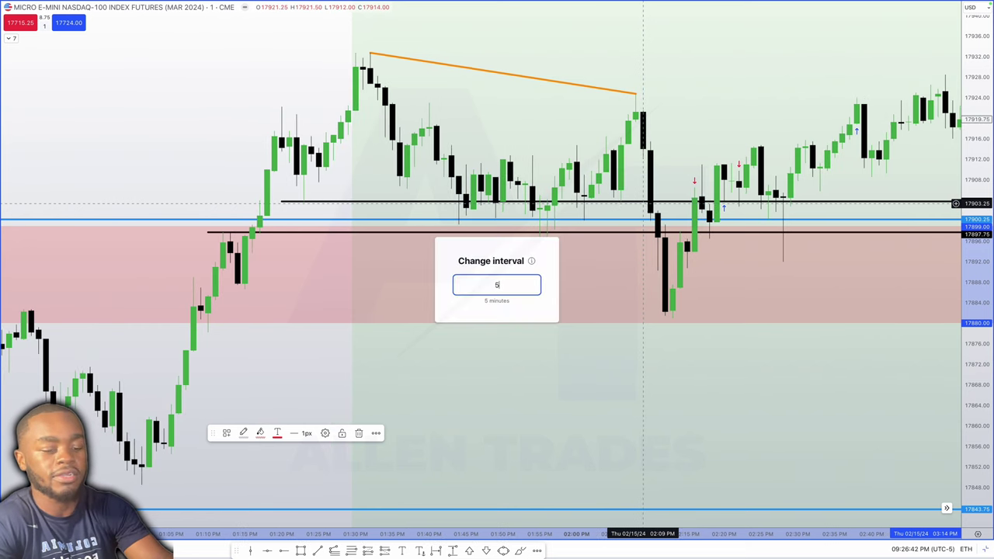
{"action": "key", "text": "Return"}
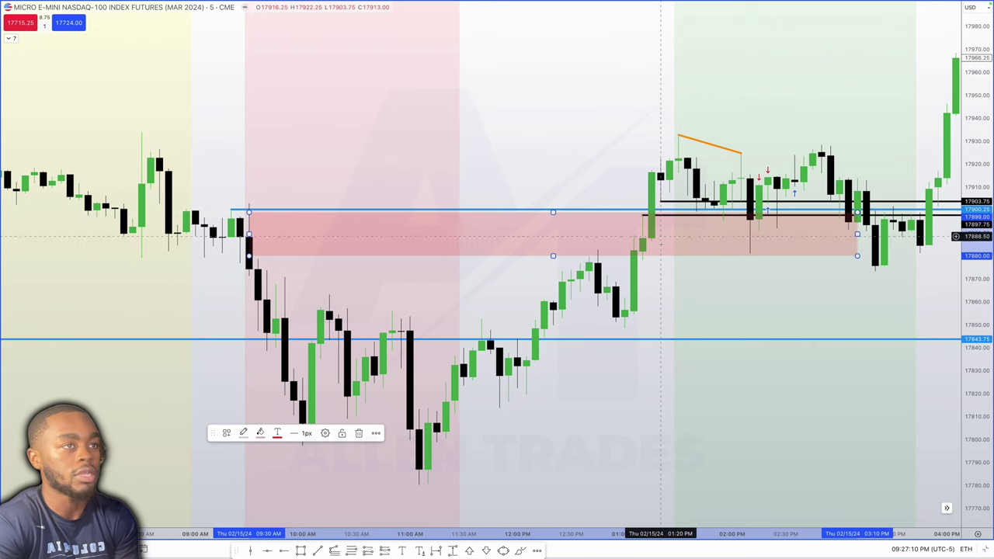
{"action": "type", "text": "1"}
{"action": "key", "text": "Return"}
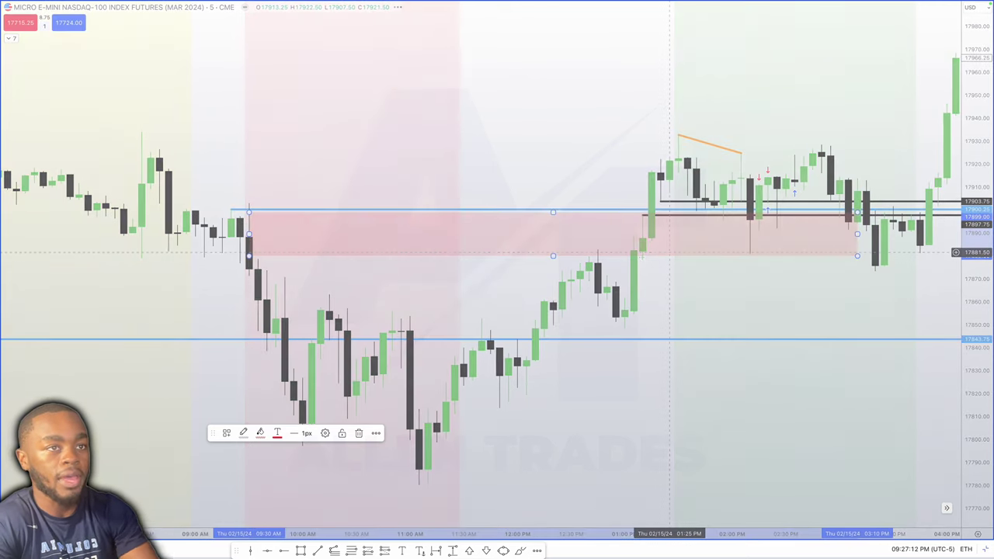
{"action": "scroll", "coordinate": [536, 220], "scroll_direction": "down", "scroll_amount": 5}
{"action": "scroll", "coordinate": [412, 204], "scroll_direction": "up", "scroll_amount": 5}
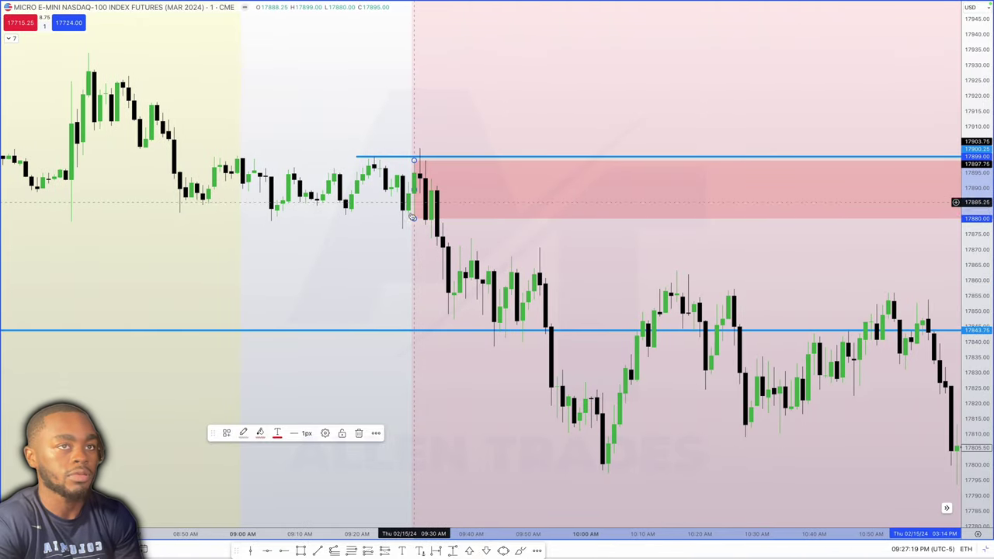
{"action": "scroll", "coordinate": [415, 220], "scroll_direction": "right", "scroll_amount": 10}
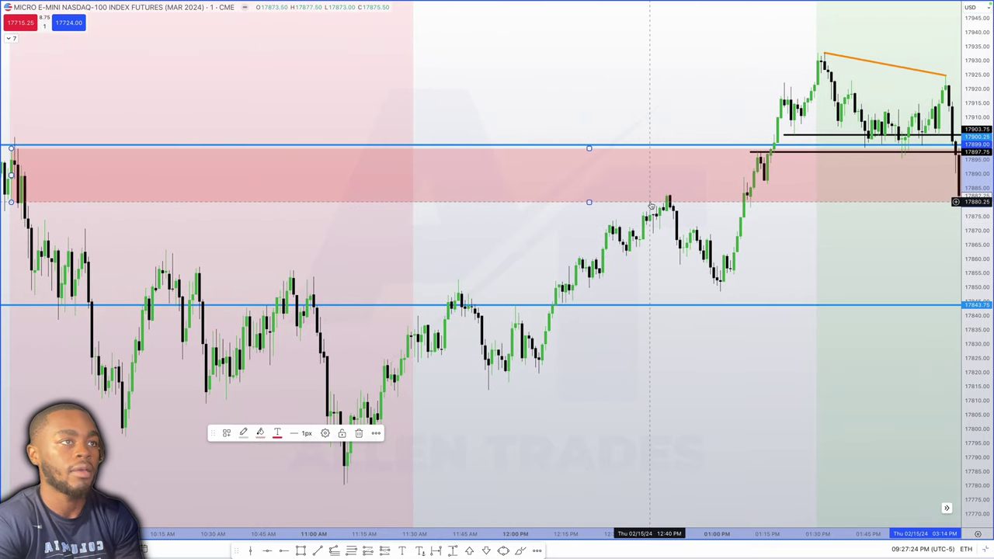
{"action": "scroll", "coordinate": [747, 155], "scroll_direction": "right", "scroll_amount": 5}
{"action": "scroll", "coordinate": [790, 155], "scroll_direction": "left", "scroll_amount": 1}
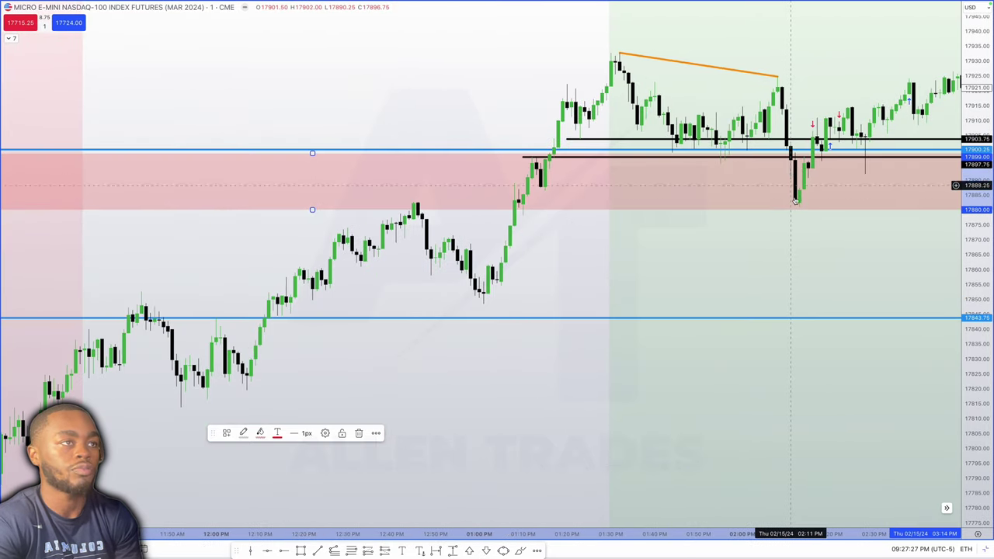
{"action": "scroll", "coordinate": [791, 155], "scroll_direction": "up", "scroll_amount": 3}
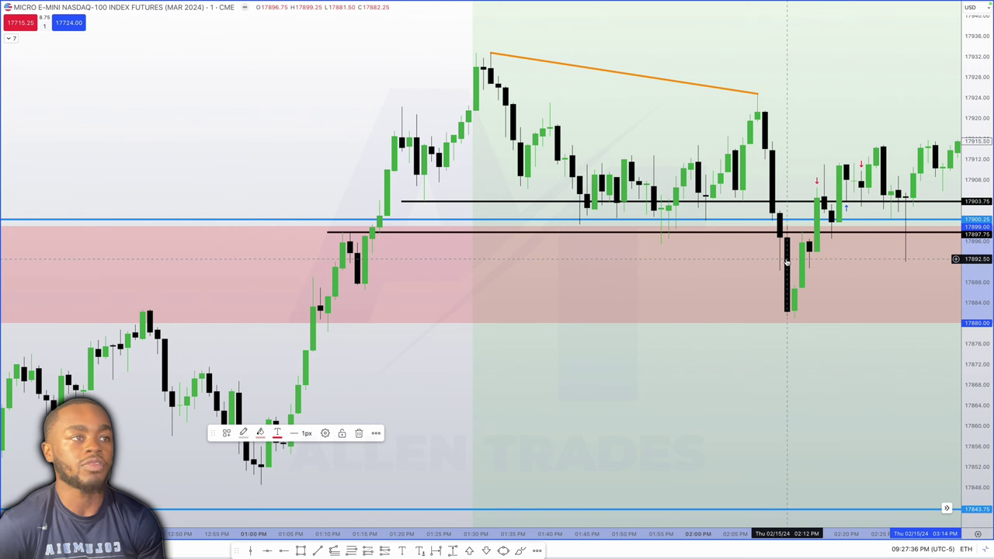
Set the chart interval to 5 minutes and delete the red rectangle zone and the blue rays at 17900.25 and 17843.75
{"action": "scroll", "coordinate": [787, 262], "scroll_direction": "down", "scroll_amount": 5}
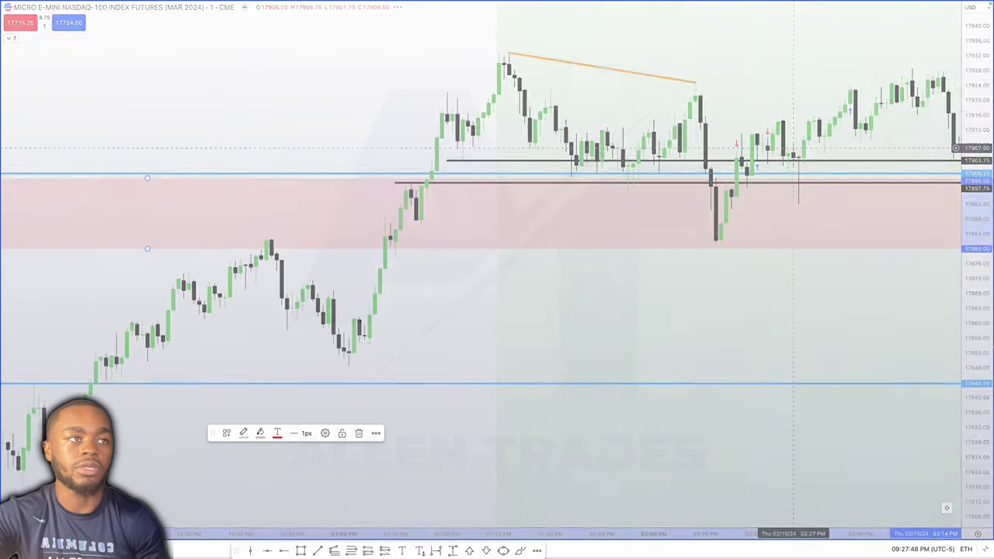
{"action": "key", "text": "5"}
{"action": "key", "text": "Return"}
{"action": "scroll", "coordinate": [573, 204], "scroll_direction": "up", "scroll_amount": 5}
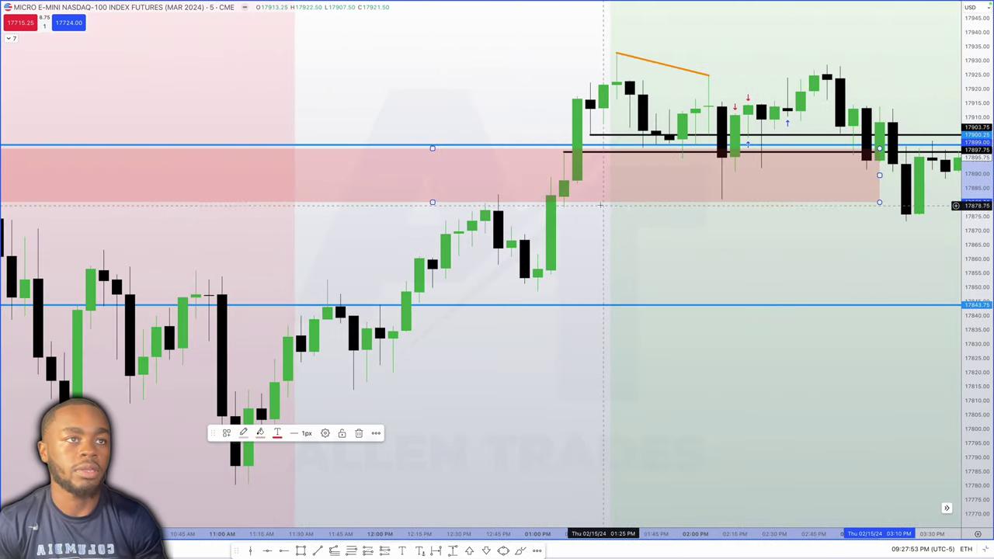
{"action": "key", "text": "Delete"}
{"action": "left_click", "coordinate": [533, 145]}
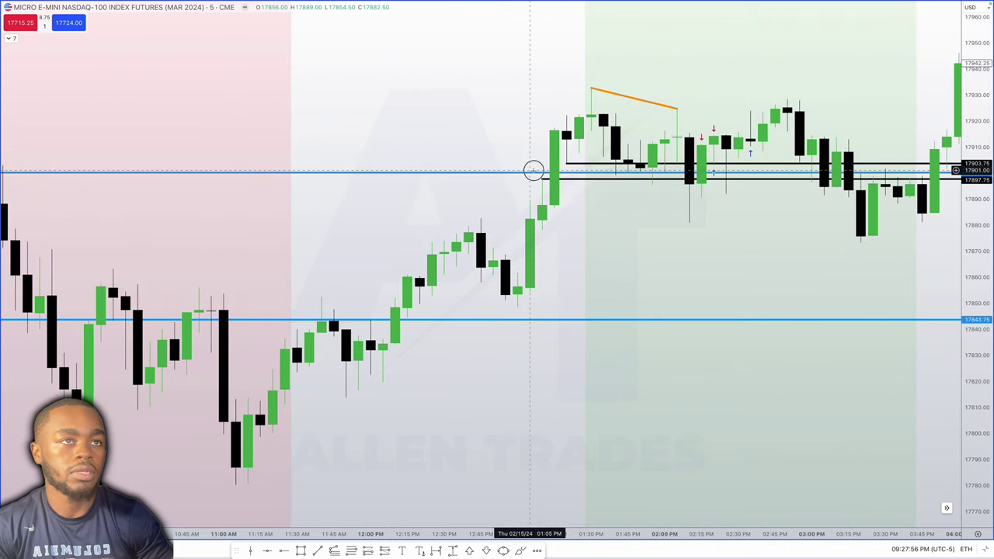
{"action": "key", "text": "Delete"}
Draw a Fibonacci retracement from 17897.75 at 01:10 PM to 17886.50 at 01:15 PM, using the NDOG template and 4px lines
{"action": "scroll", "coordinate": [629, 187], "scroll_direction": "up", "scroll_amount": 2}
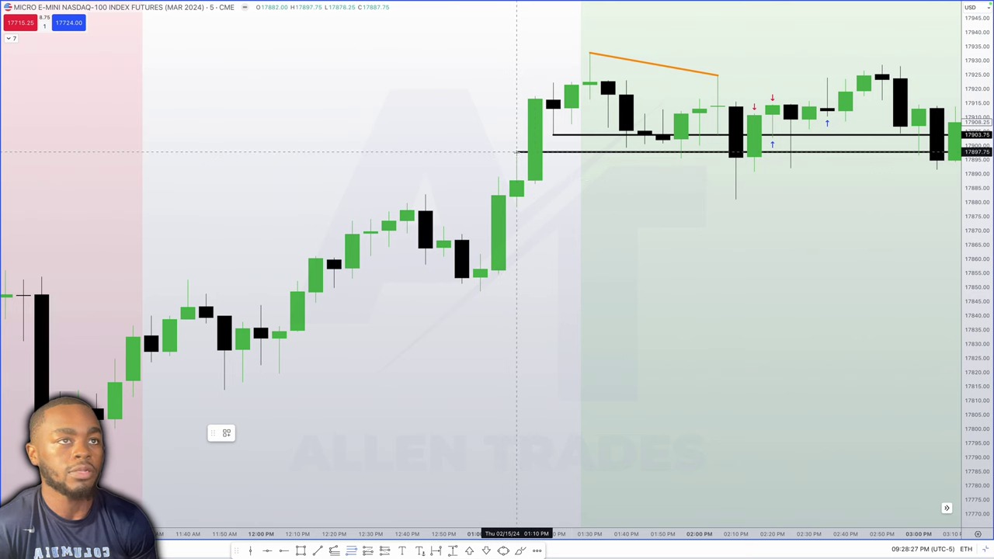
{"action": "left_click_drag", "start_coordinate": [516, 152], "coordinate": [534, 184]}
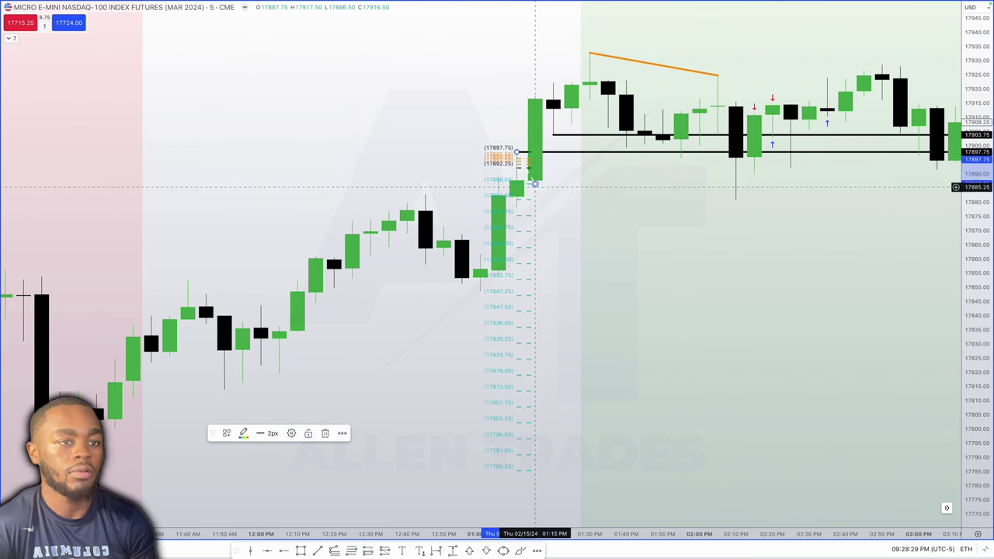
{"action": "left_click", "coordinate": [226, 432]}
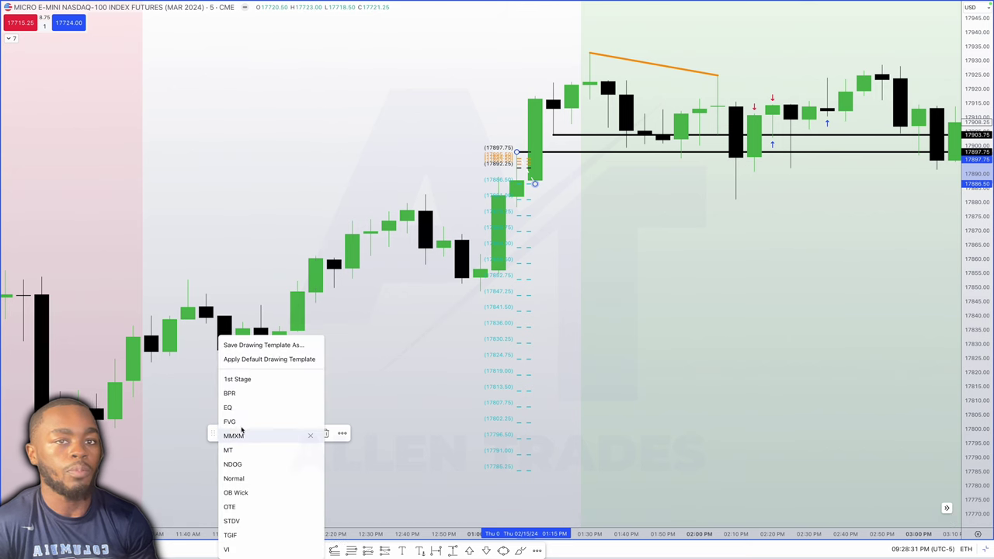
{"action": "left_click", "coordinate": [249, 463]}
{"action": "left_click", "coordinate": [269, 433]}
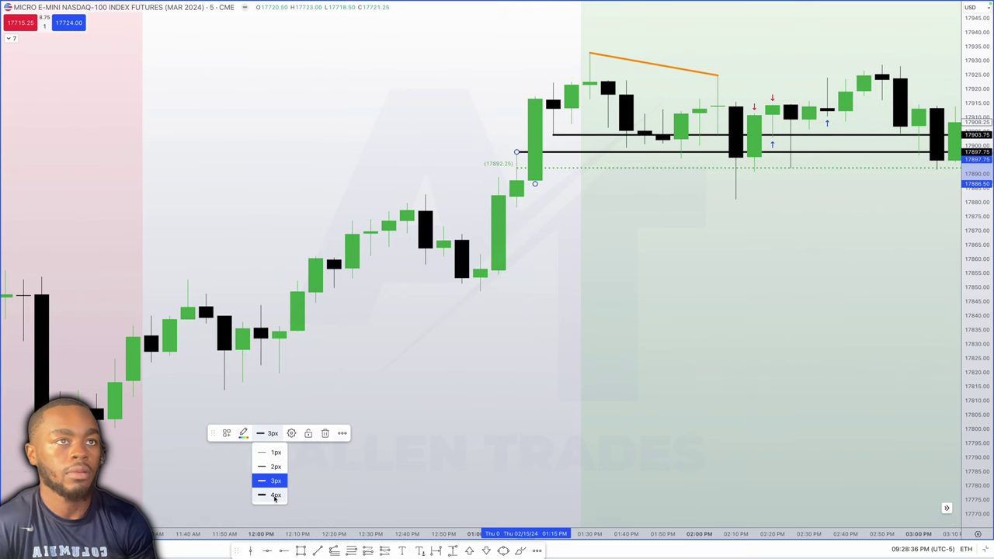
{"action": "left_click", "coordinate": [274, 496]}
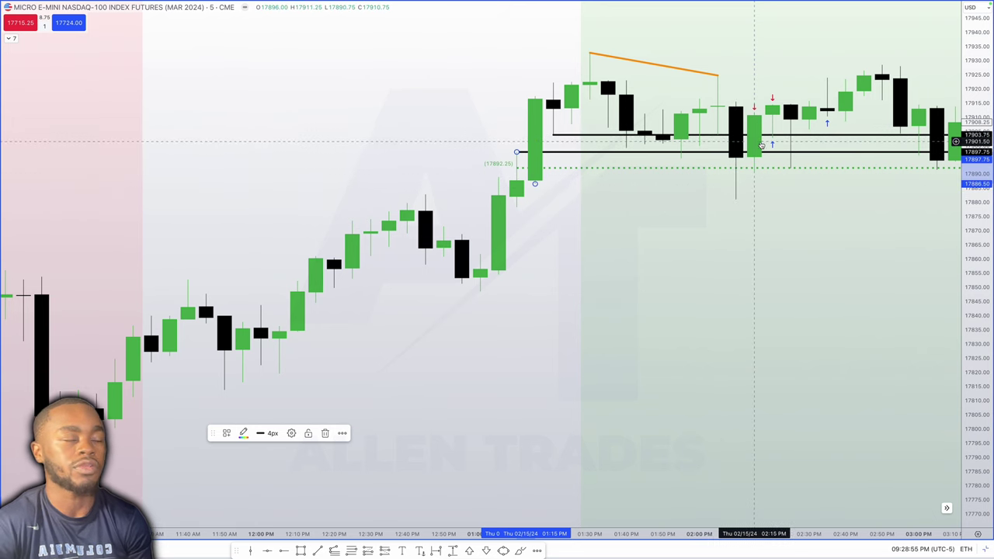
{"action": "scroll", "coordinate": [754, 174], "scroll_direction": "down", "scroll_amount": 5}
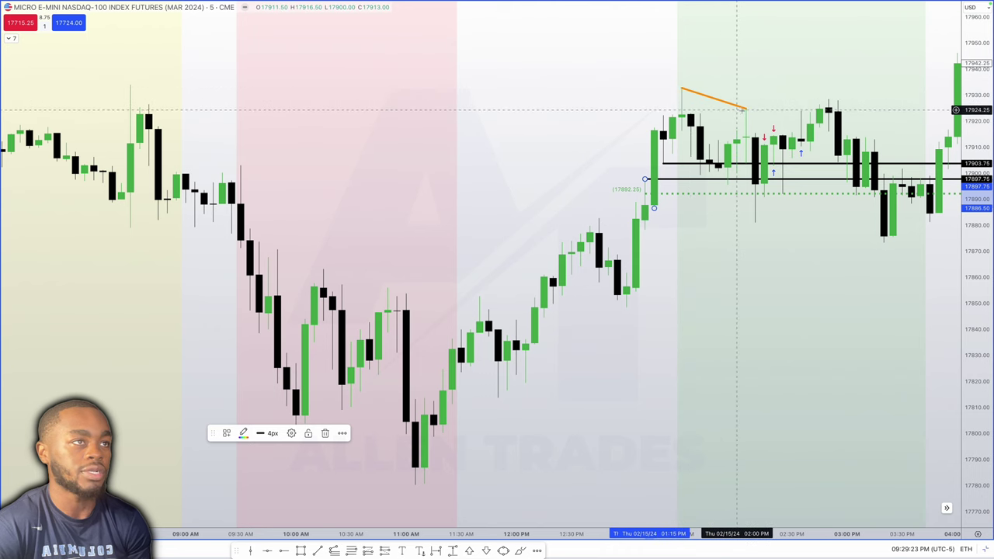
{"action": "scroll", "coordinate": [761, 132], "scroll_direction": "up", "scroll_amount": 1}
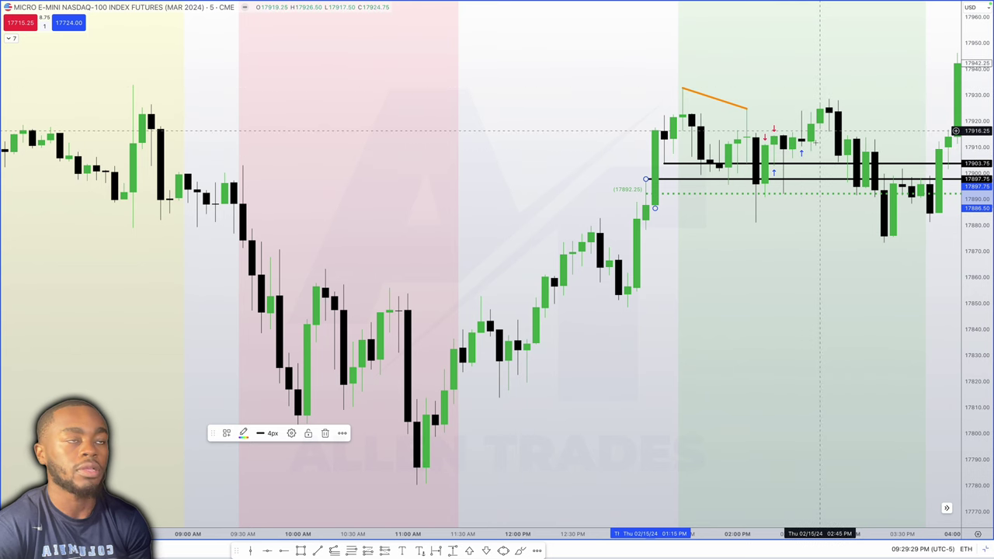
{"action": "scroll", "coordinate": [822, 113], "scroll_direction": "left", "scroll_amount": 1}
{"action": "scroll", "coordinate": [821, 113], "scroll_direction": "down", "scroll_amount": 3}
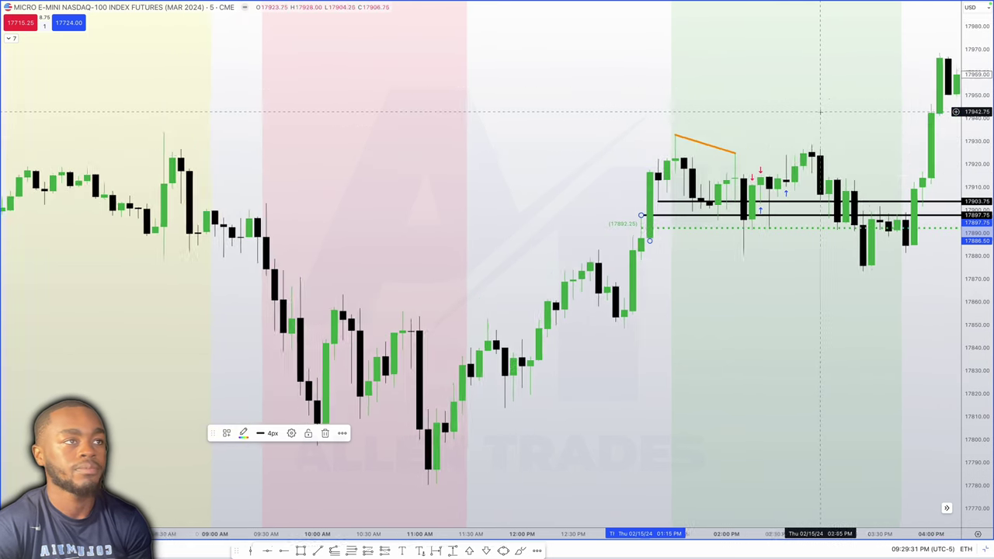
{"action": "scroll", "coordinate": [822, 113], "scroll_direction": "up", "scroll_amount": 3}
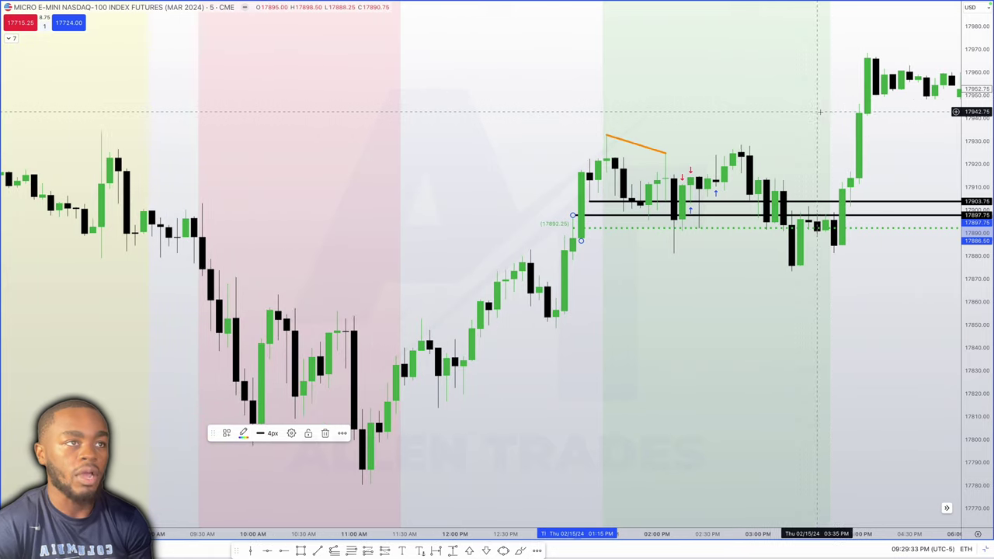